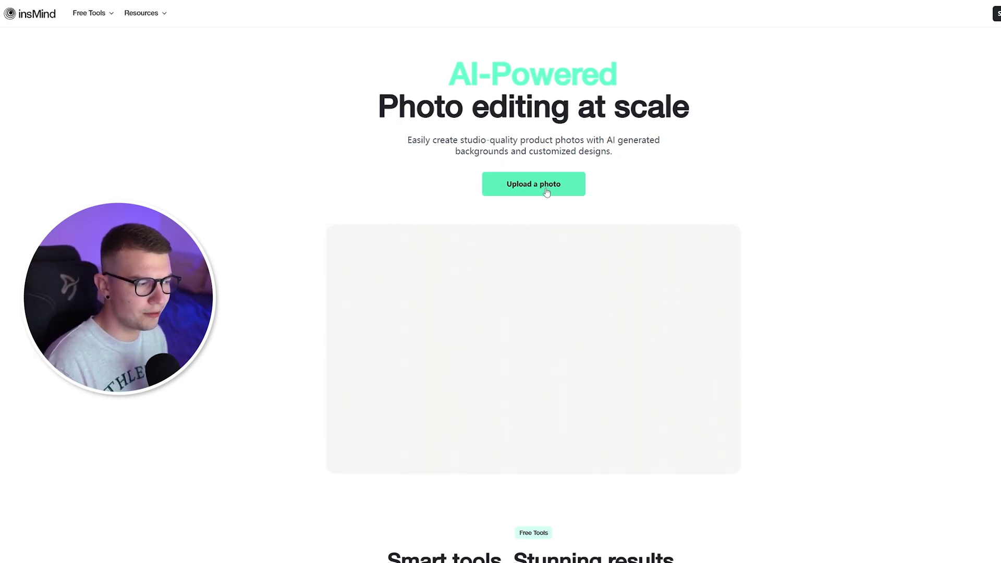
Upload the Amazon speaker photo so insMind strips its background onto a transparent canvas
click(546, 190)
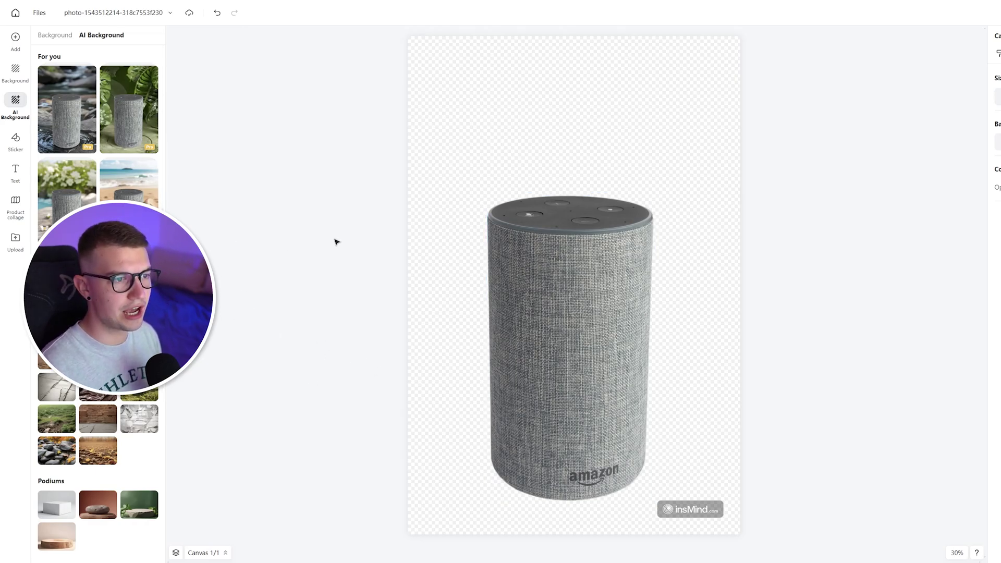
Generate Outdoor River backgrounds and place the speaker in the first rocky-stream scene
scroll(113, 214, down, 2)
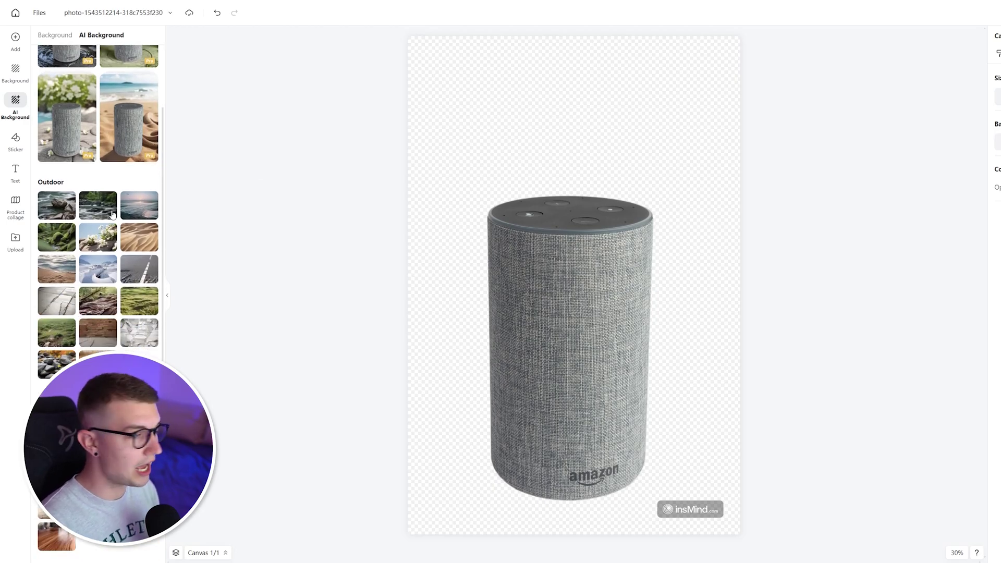
scroll(60, 173, down, 1)
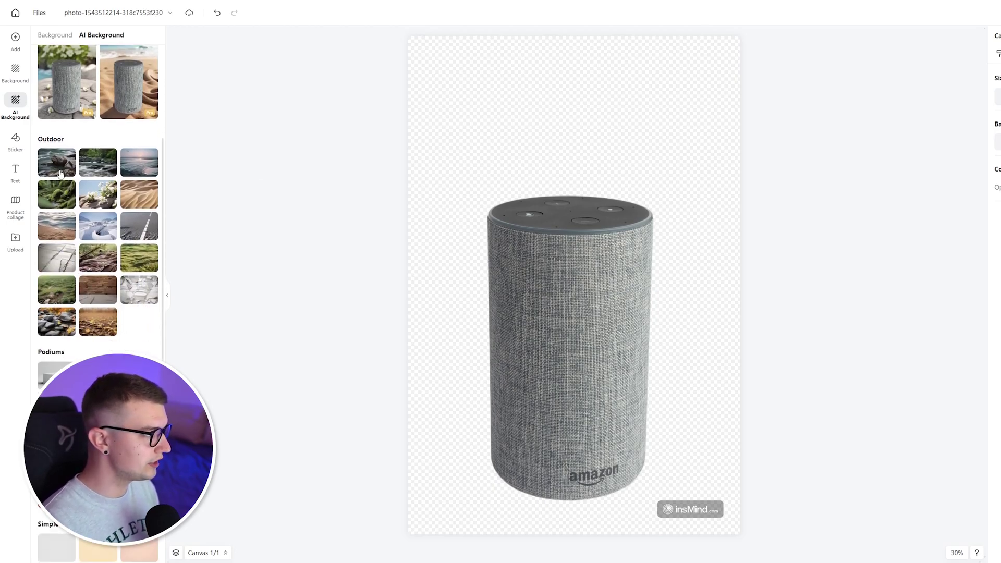
click(60, 167)
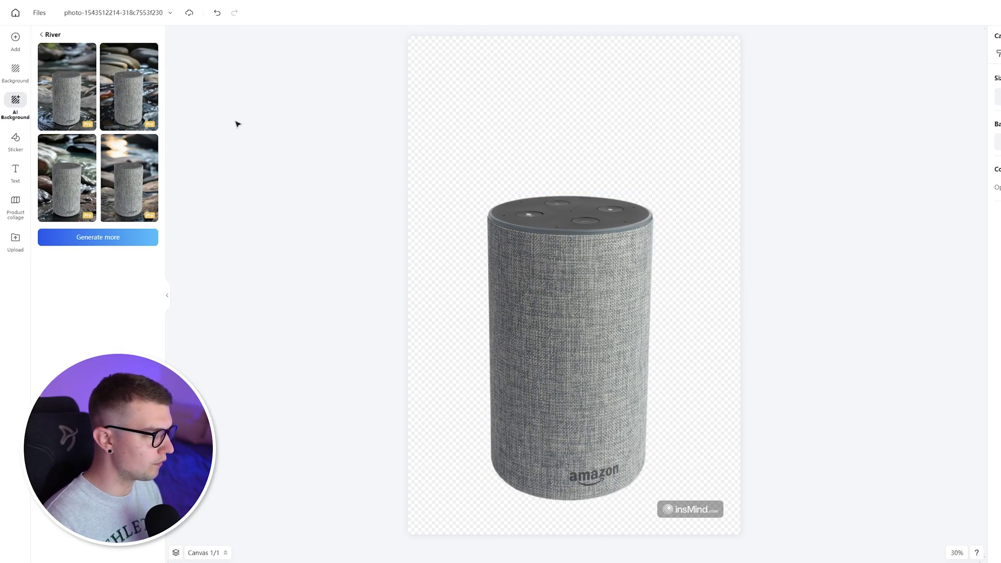
click(57, 79)
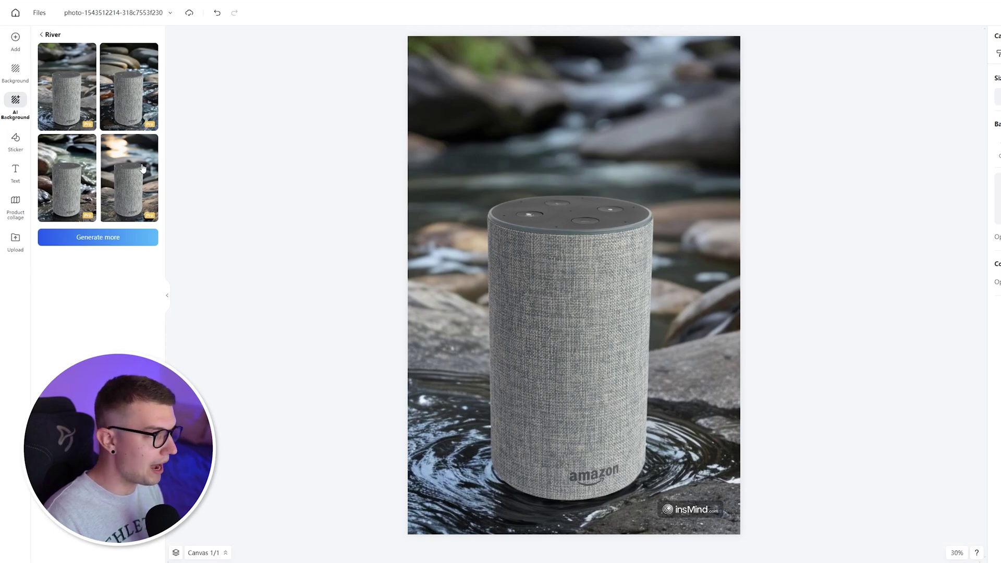
click(42, 35)
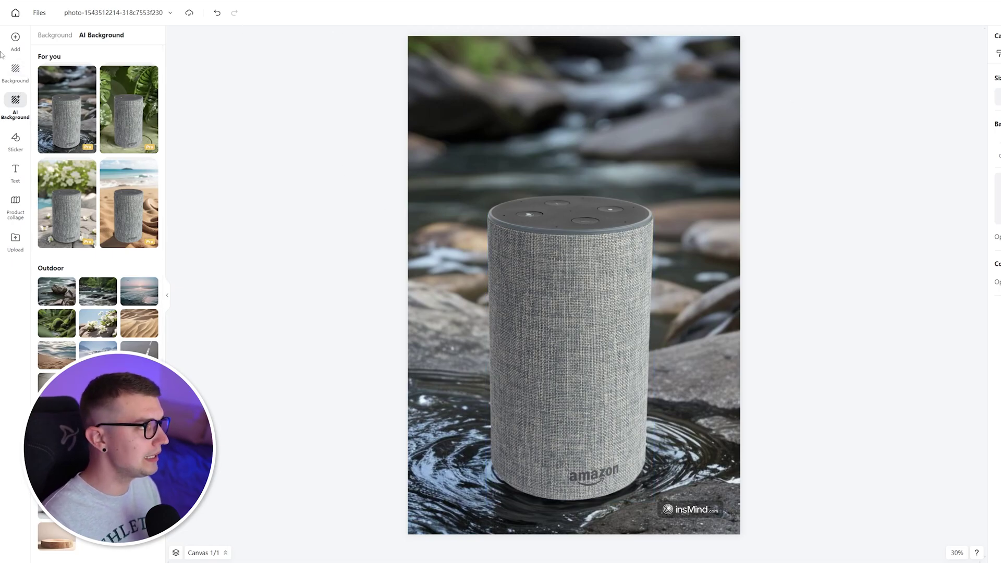
click(56, 291)
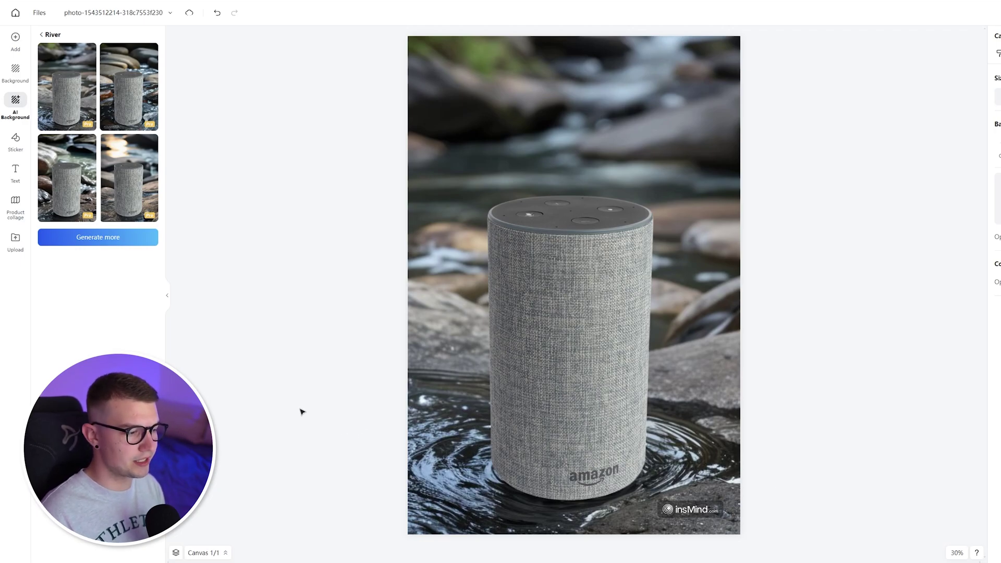
Try a white backdrop, then set the canvas background to transparent
click(10, 74)
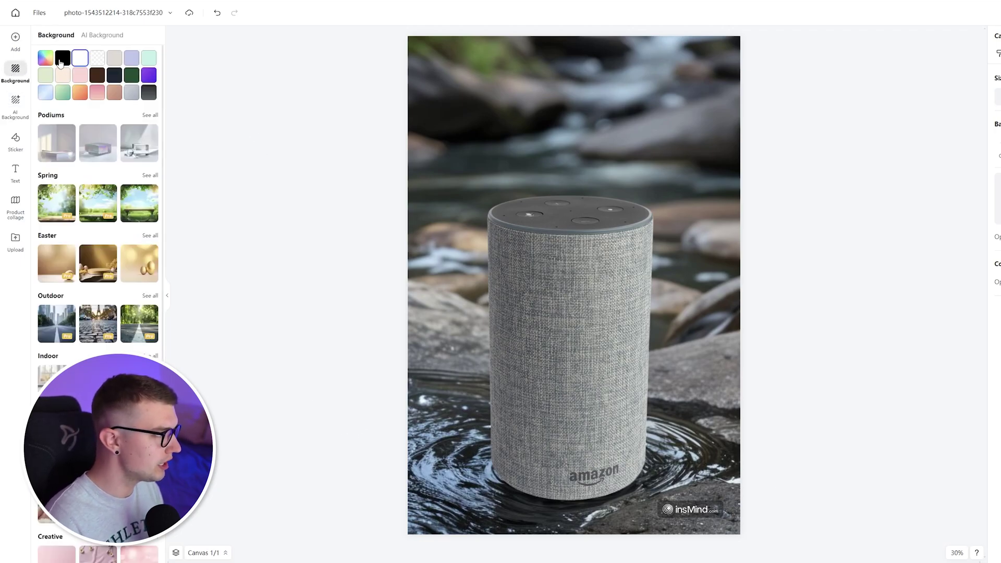
click(81, 63)
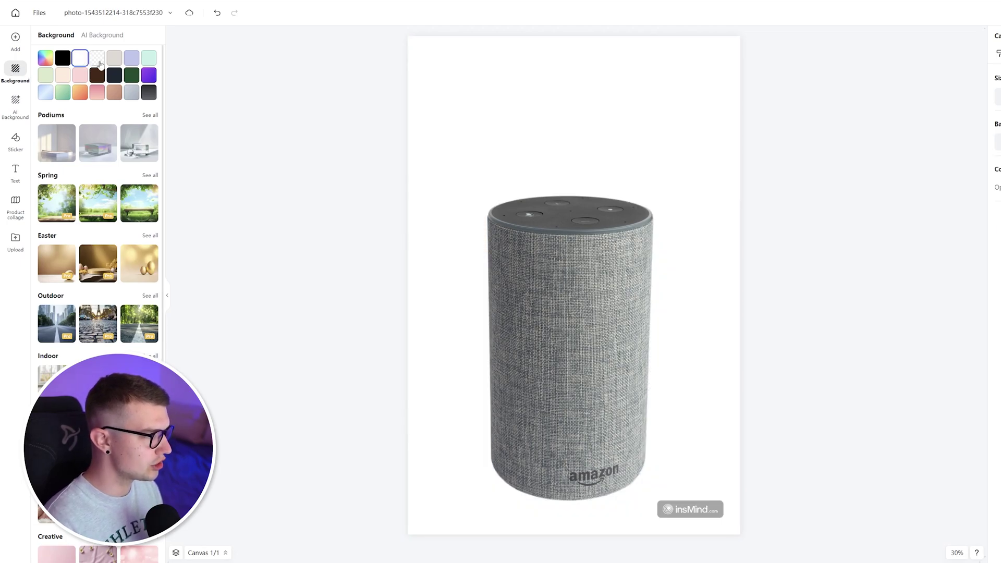
click(99, 62)
click(83, 61)
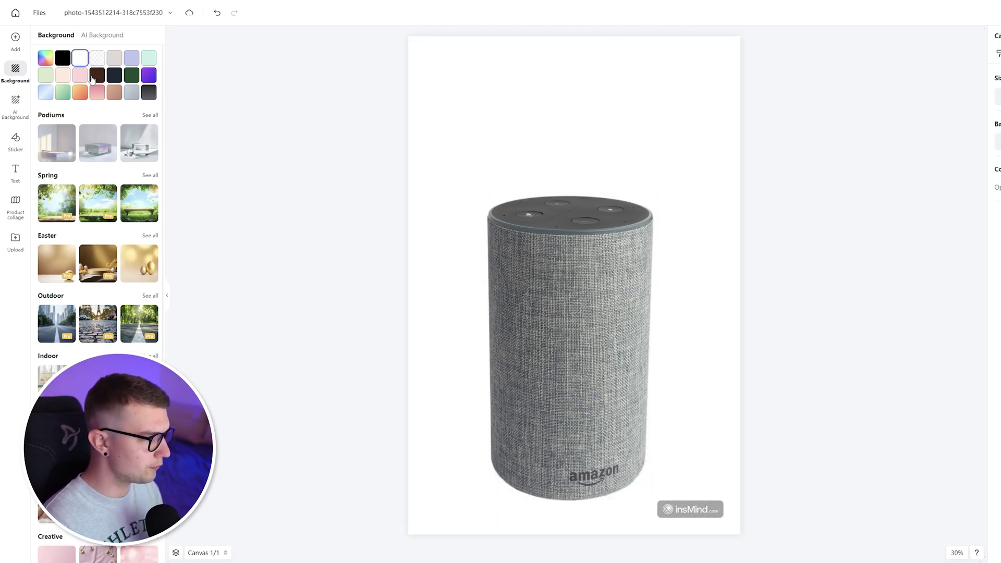
click(102, 61)
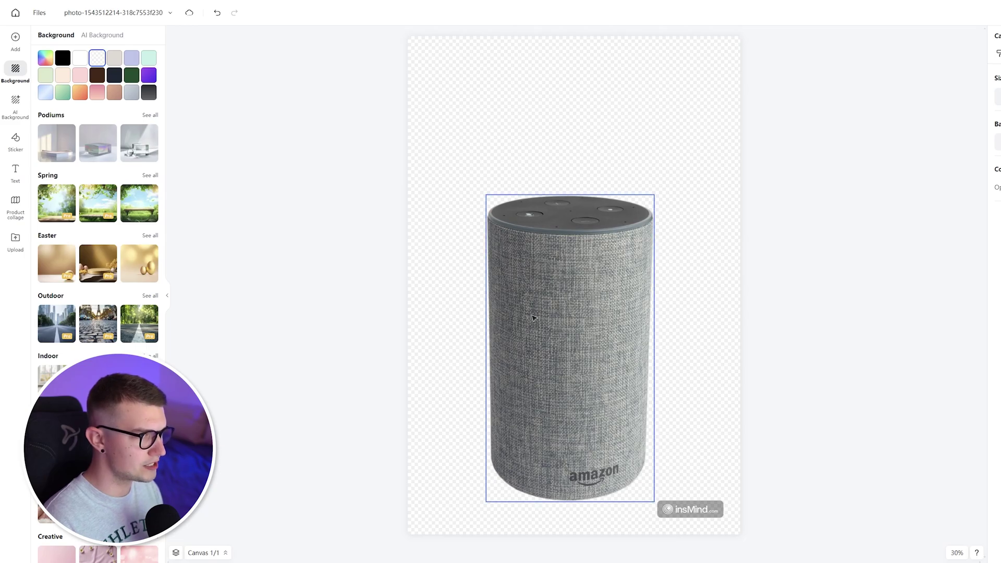
Download the speaker as a high-quality PNG and close the downloaded image preview
click(998, 14)
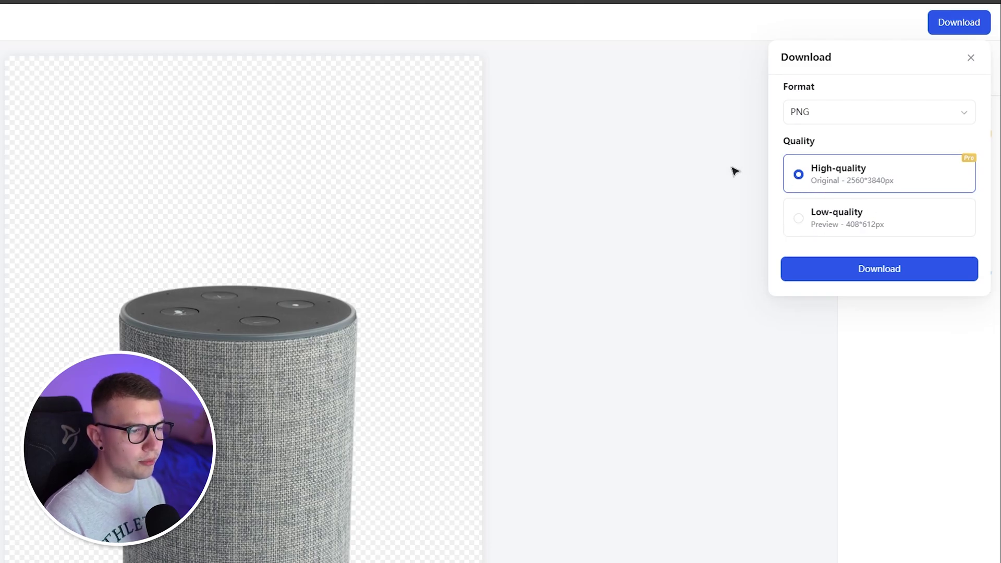
click(880, 112)
click(944, 166)
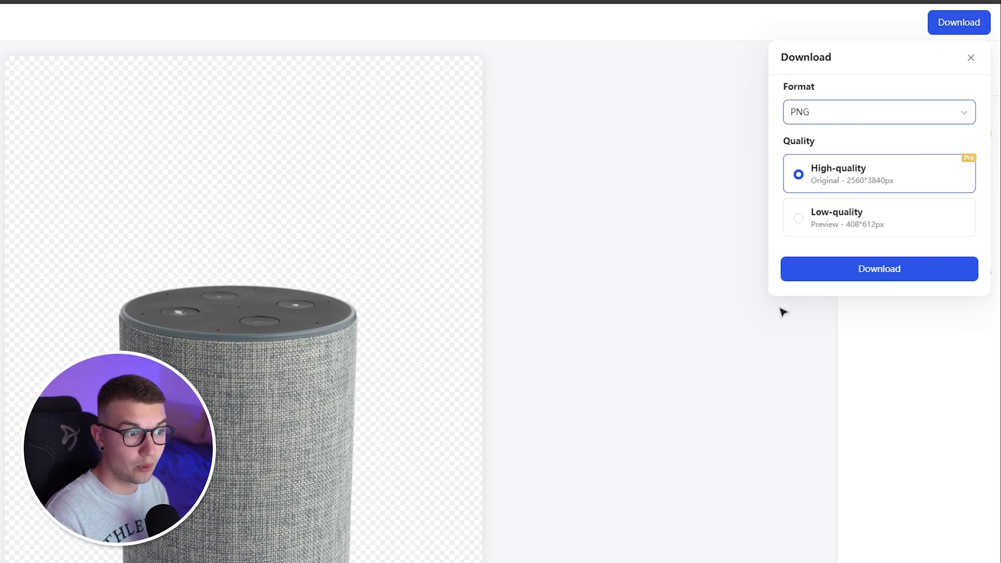
click(847, 271)
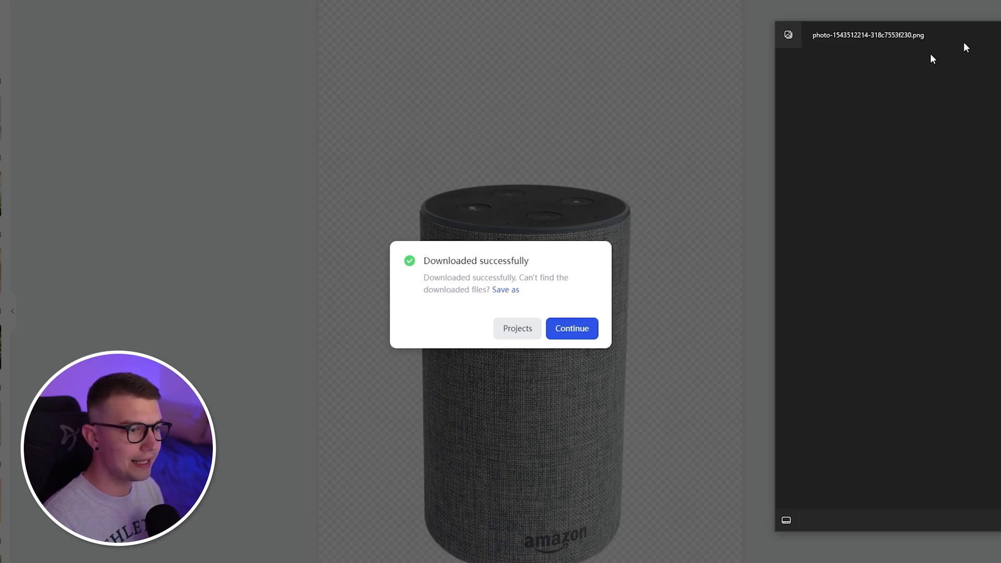
drag(870, 73, 423, 51)
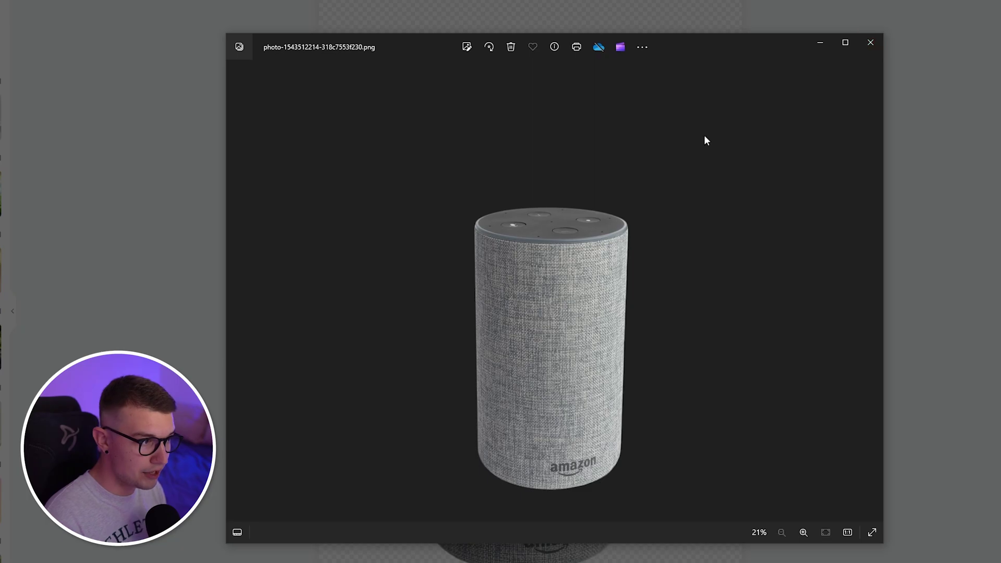
click(877, 45)
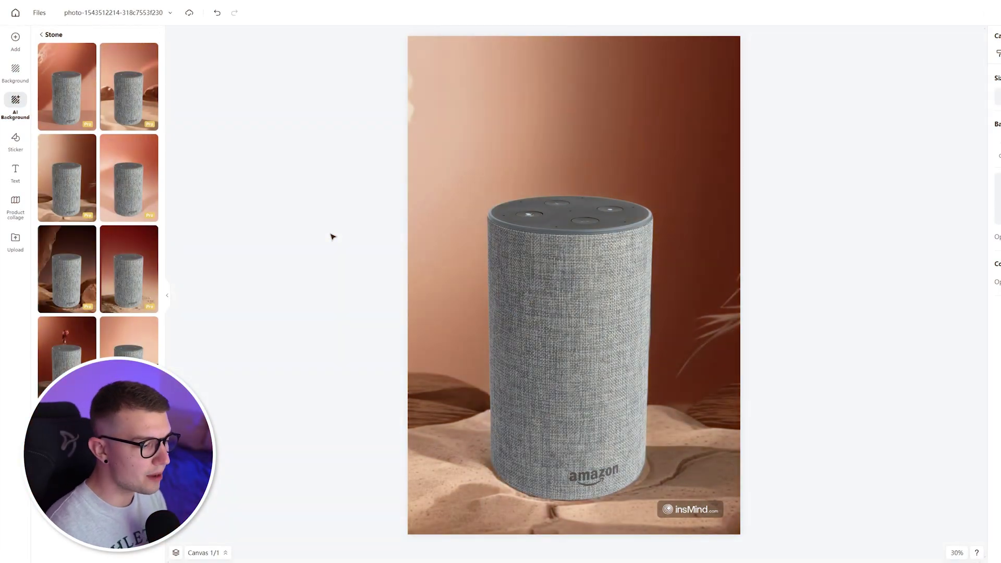
Preview eight Stone-style AI scenes behind the speaker: peach walls, brown domes, rock arch, red flower
click(80, 78)
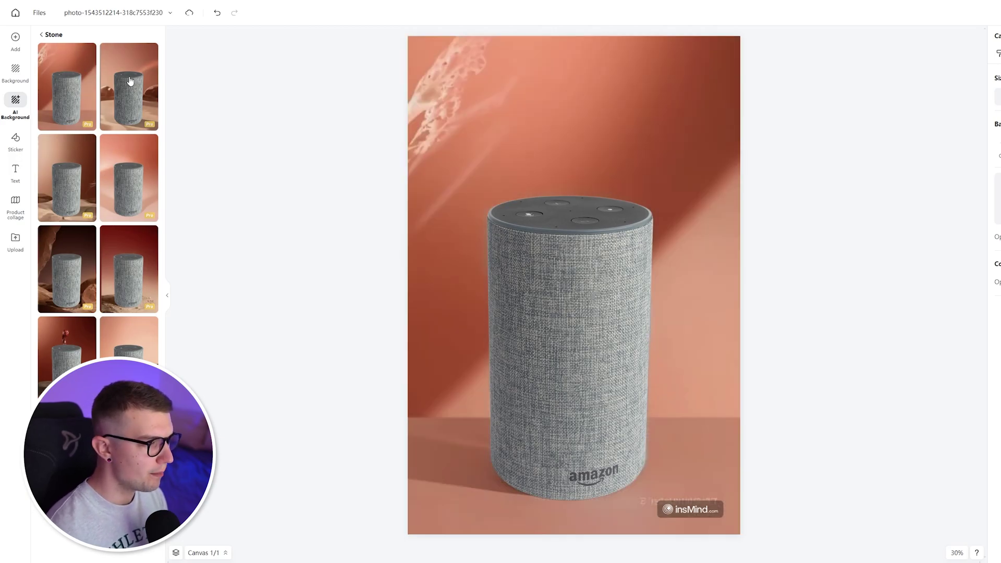
click(130, 81)
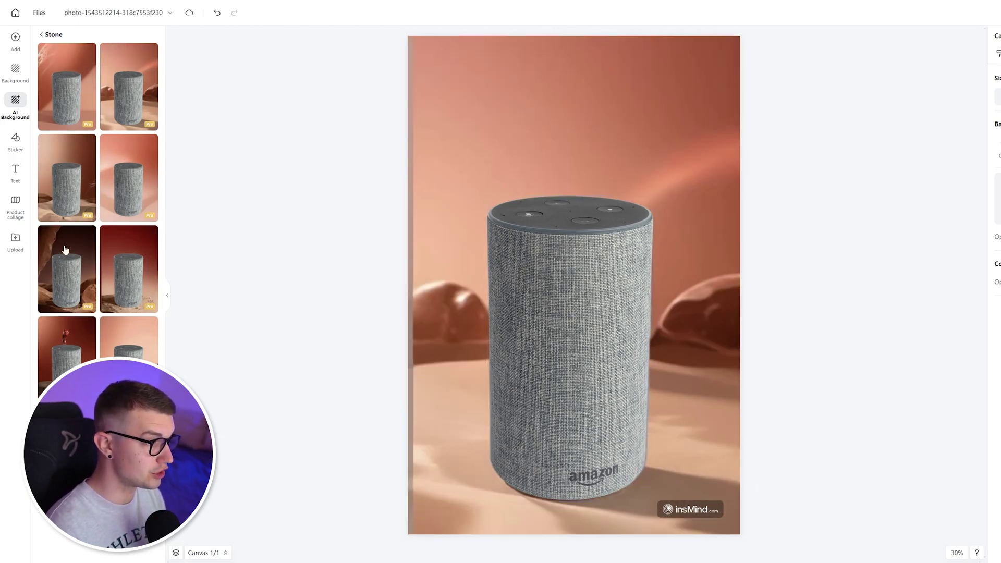
click(73, 271)
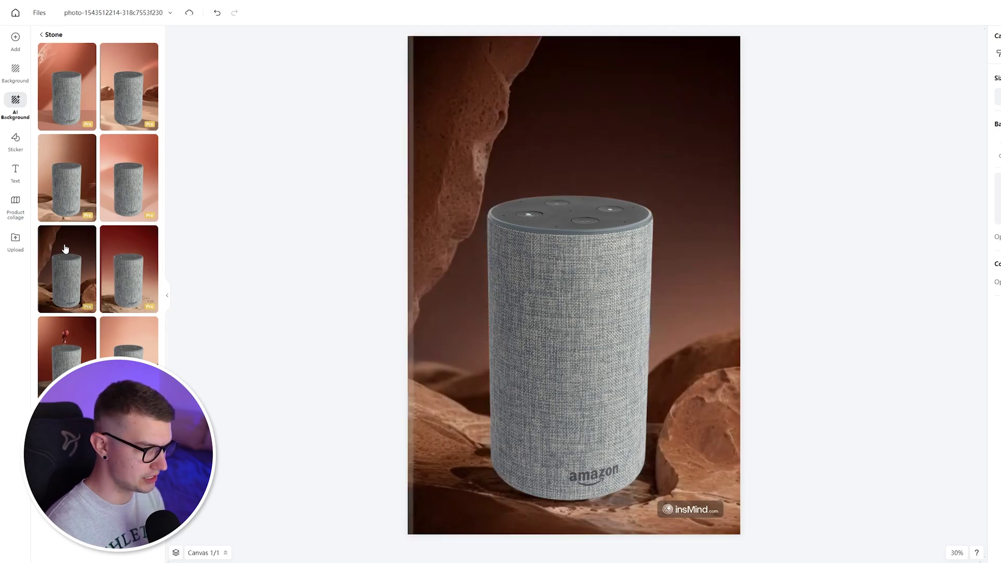
click(136, 272)
click(55, 336)
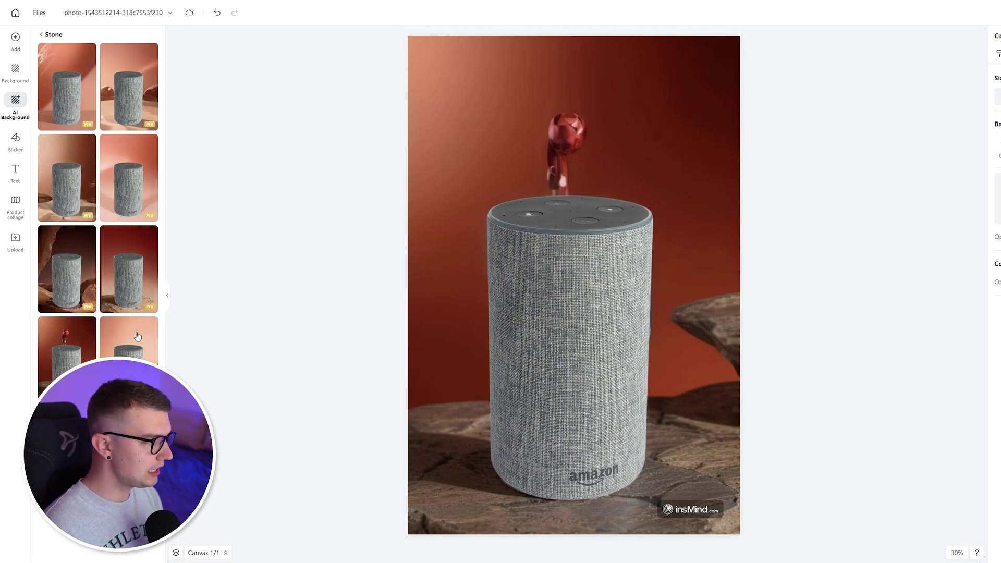
click(130, 336)
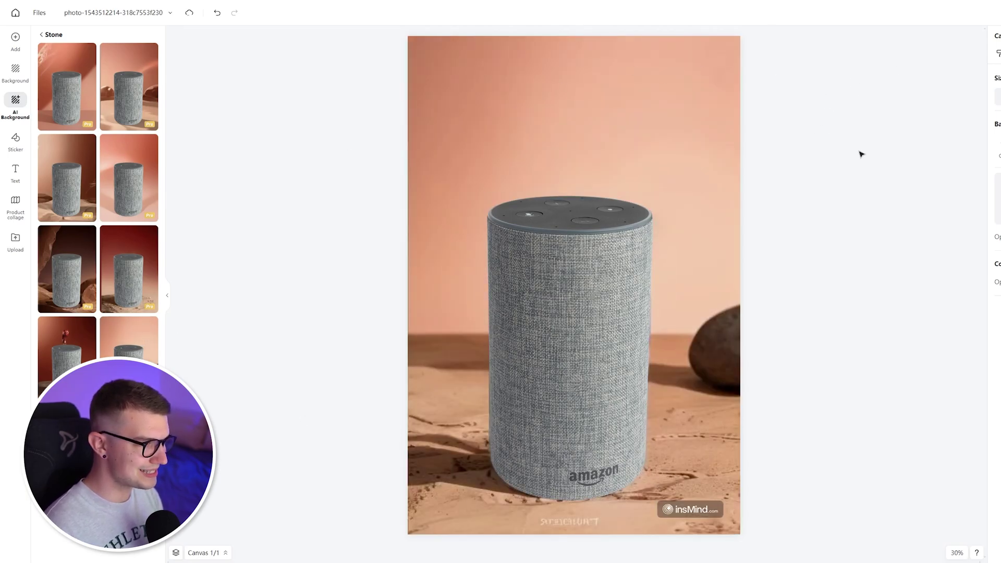
click(72, 86)
click(157, 152)
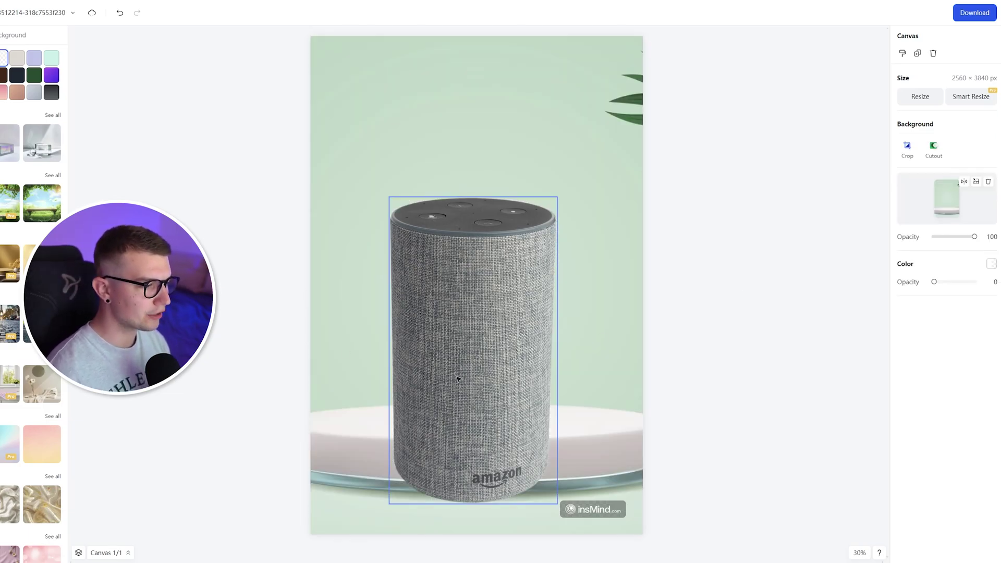
Flip the backdrop horizontally back and forth, ending in its original orientation
click(965, 186)
click(965, 185)
click(966, 184)
click(966, 184)
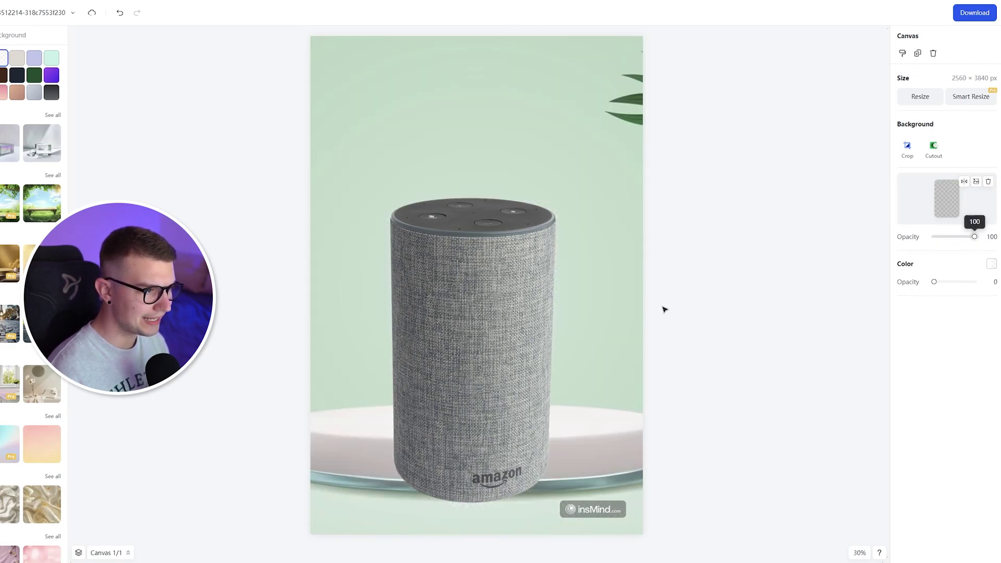
Move the speaker higher so it stands on the white podium, then deselect it
drag(448, 350, 446, 282)
click(760, 351)
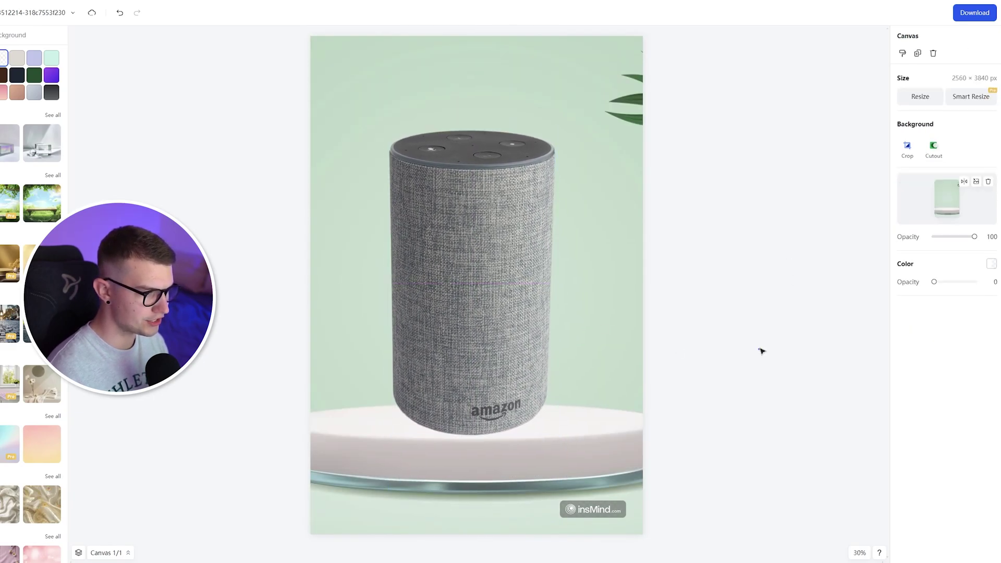
click(480, 355)
click(294, 392)
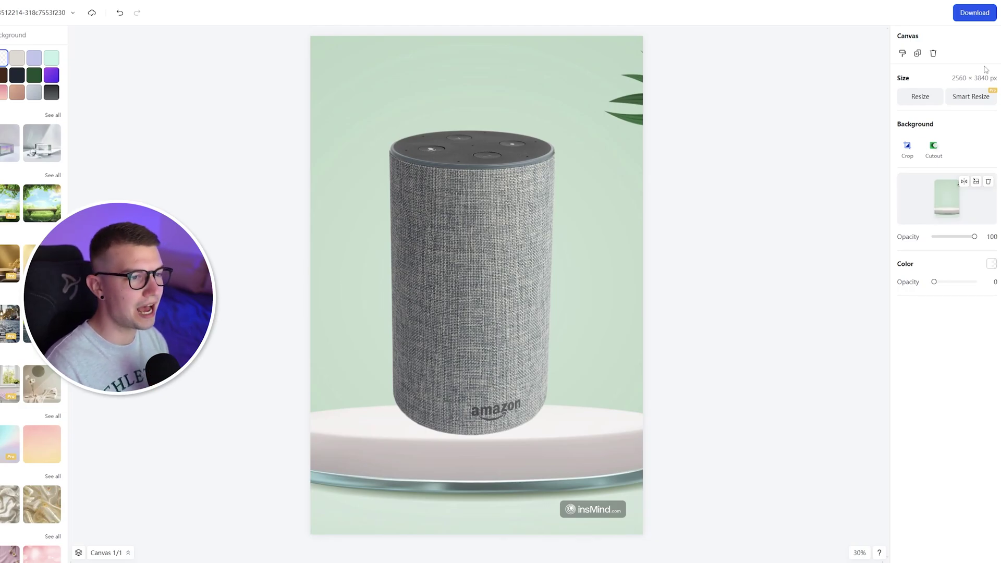
Use Smart Resize to add a 1080 × 1080 Facebook Marketplace canvas
click(963, 103)
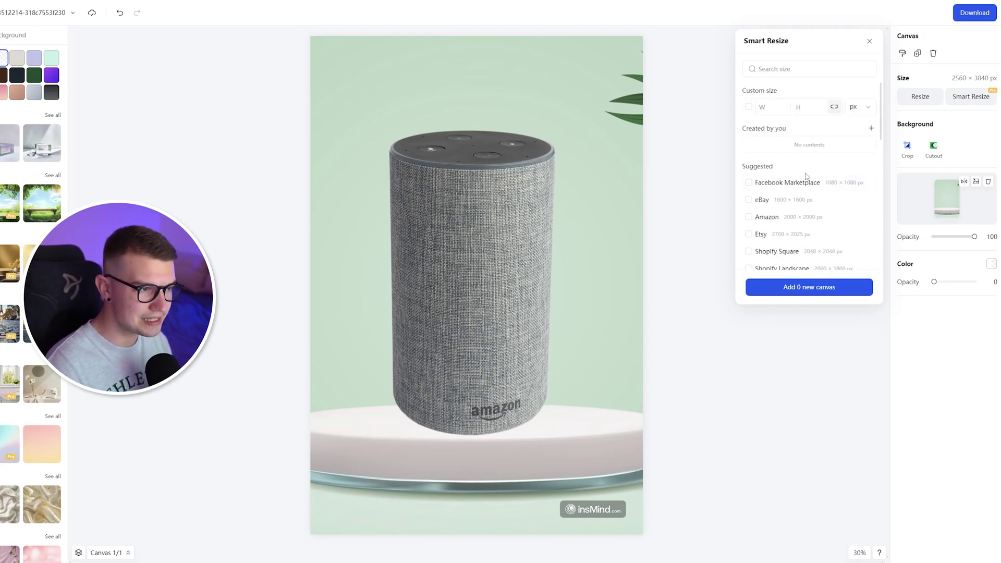
scroll(785, 182, down, 1)
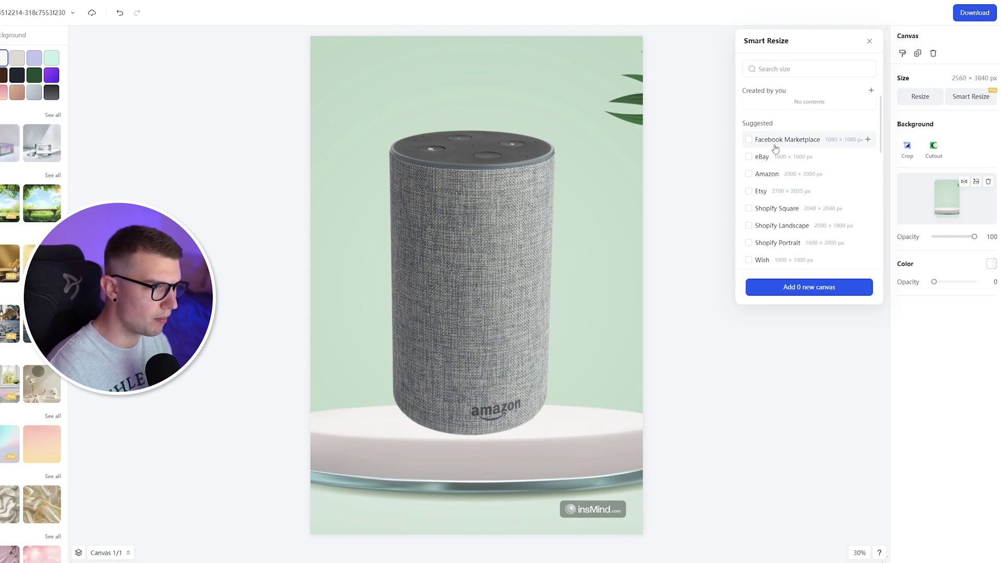
scroll(782, 151, down, 5)
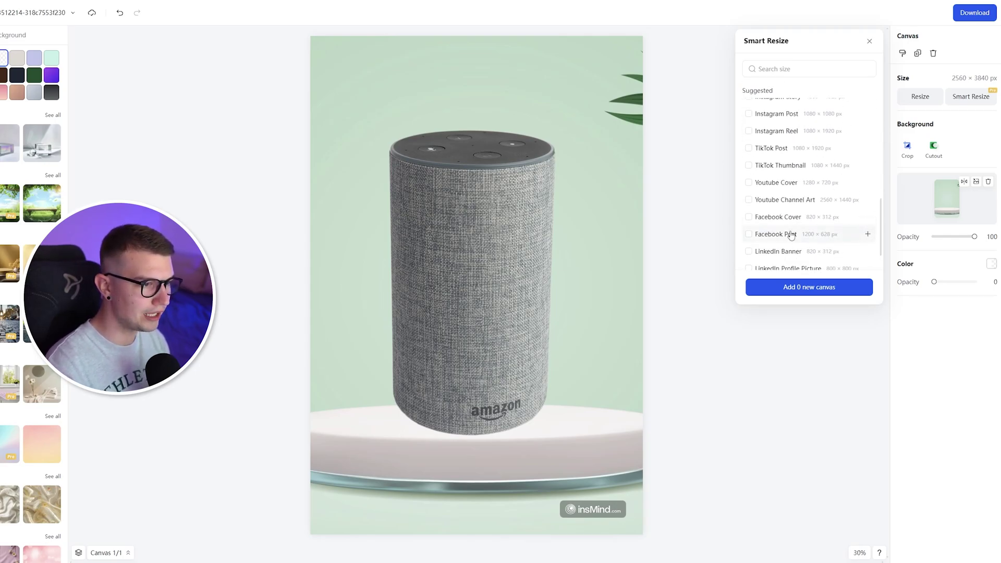
scroll(791, 232, up, 6)
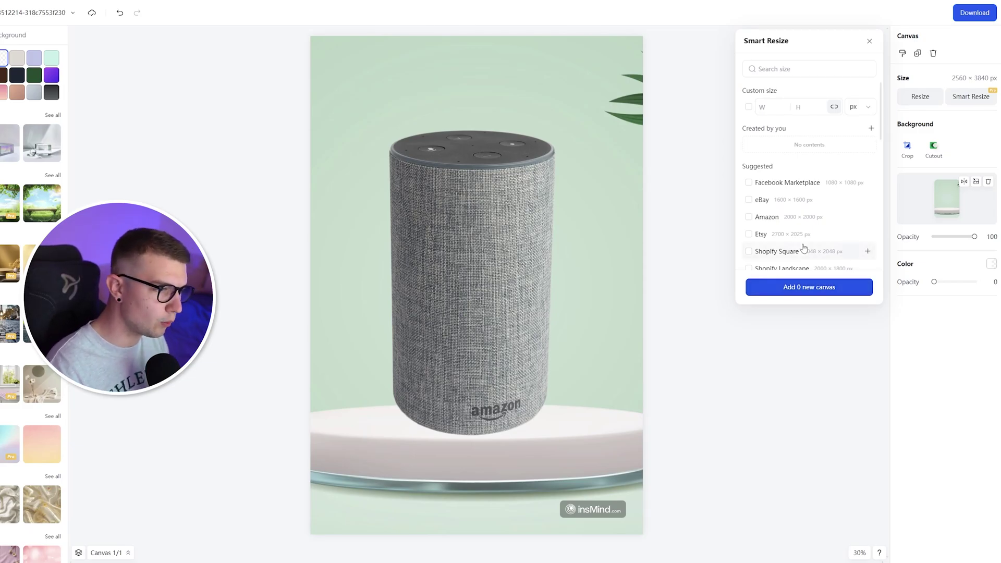
scroll(808, 240, down, 1)
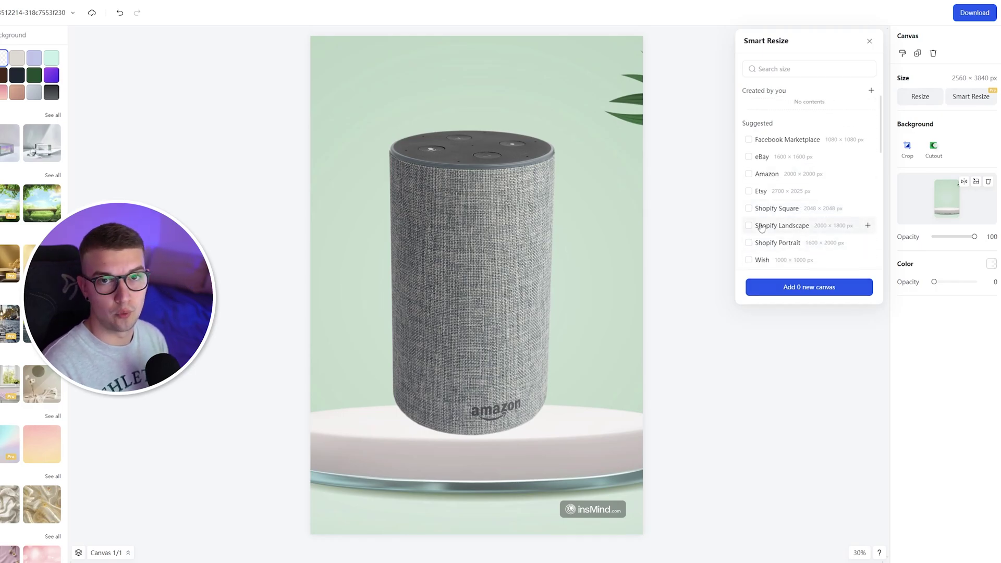
scroll(761, 228, up, 1)
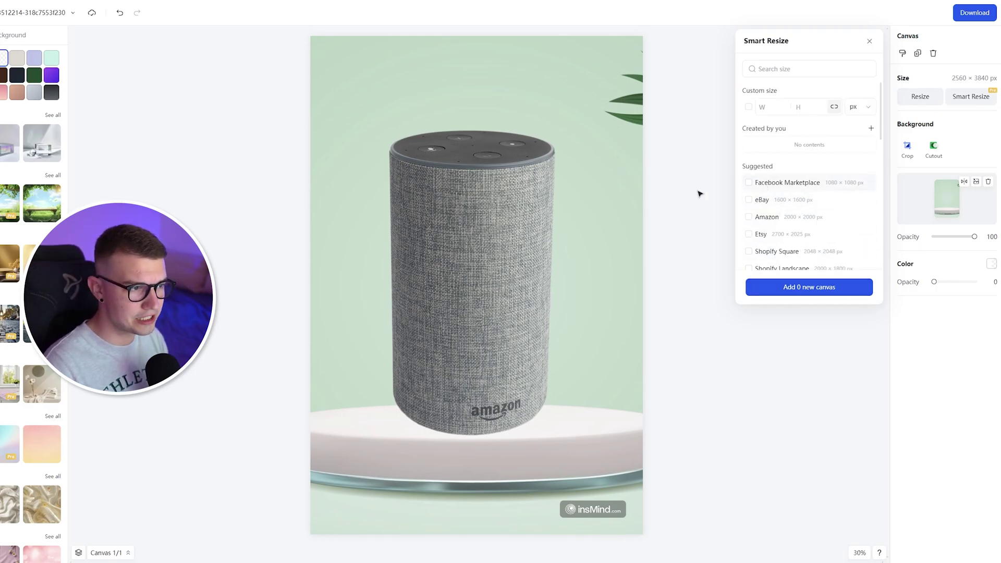
click(780, 182)
click(807, 288)
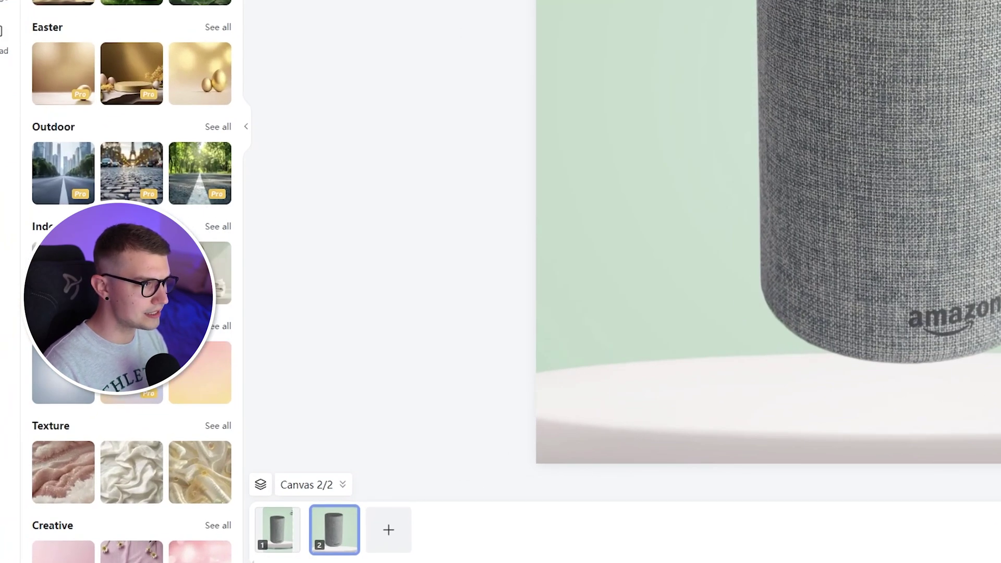
Switch between canvas 1 and Facebook Marketplace canvas 2, then open and close its options
click(274, 529)
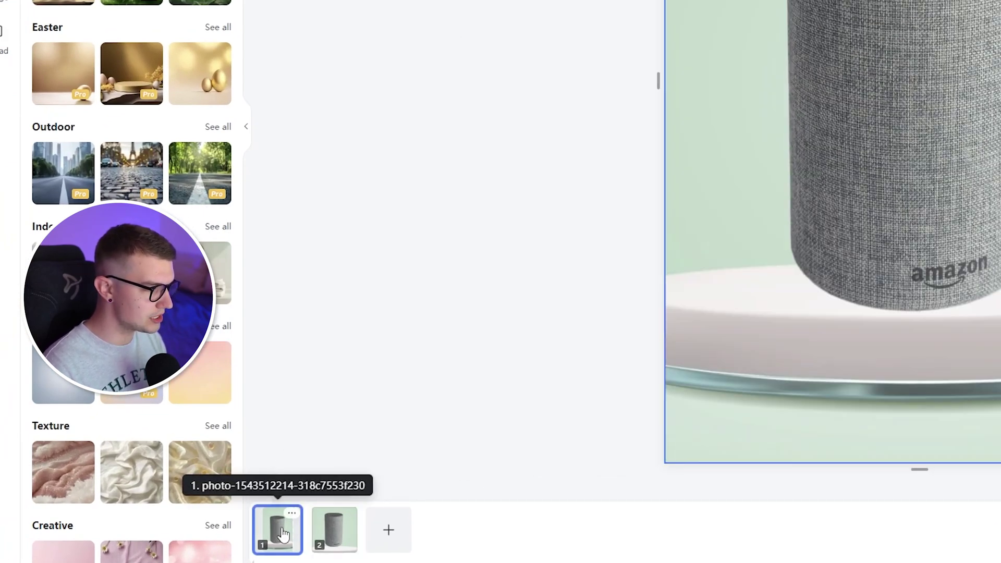
click(316, 532)
click(273, 529)
click(333, 529)
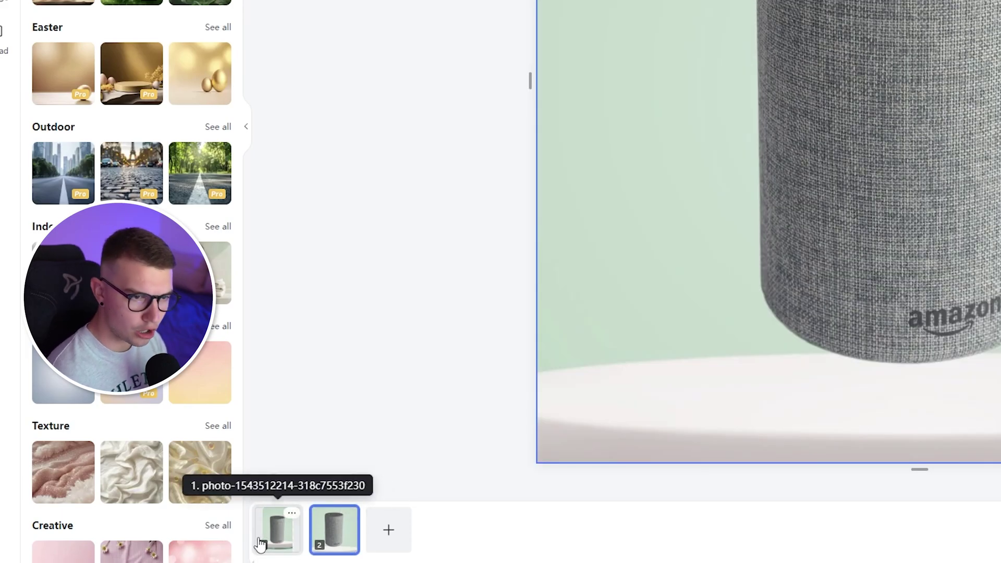
click(263, 537)
click(334, 529)
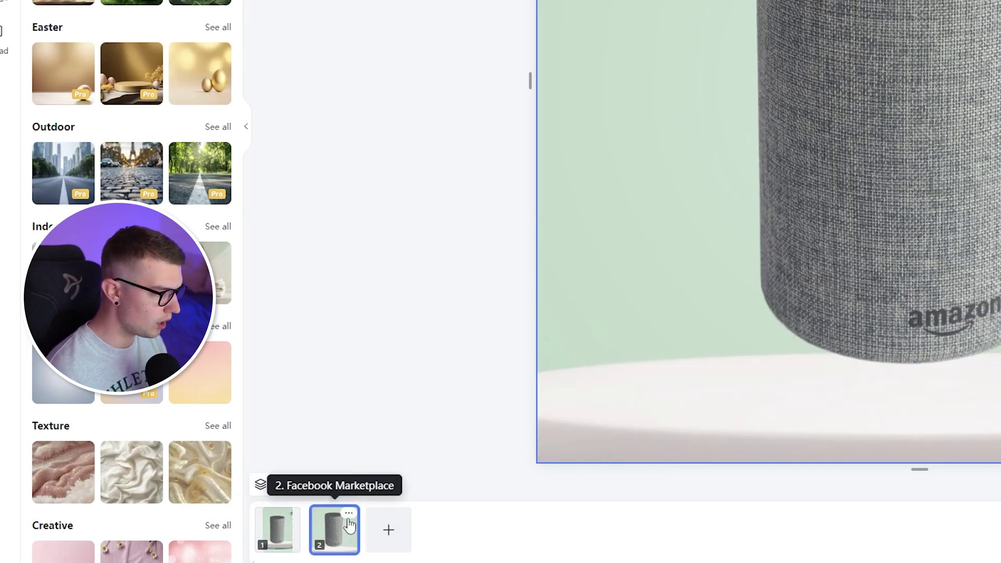
click(348, 519)
click(627, 545)
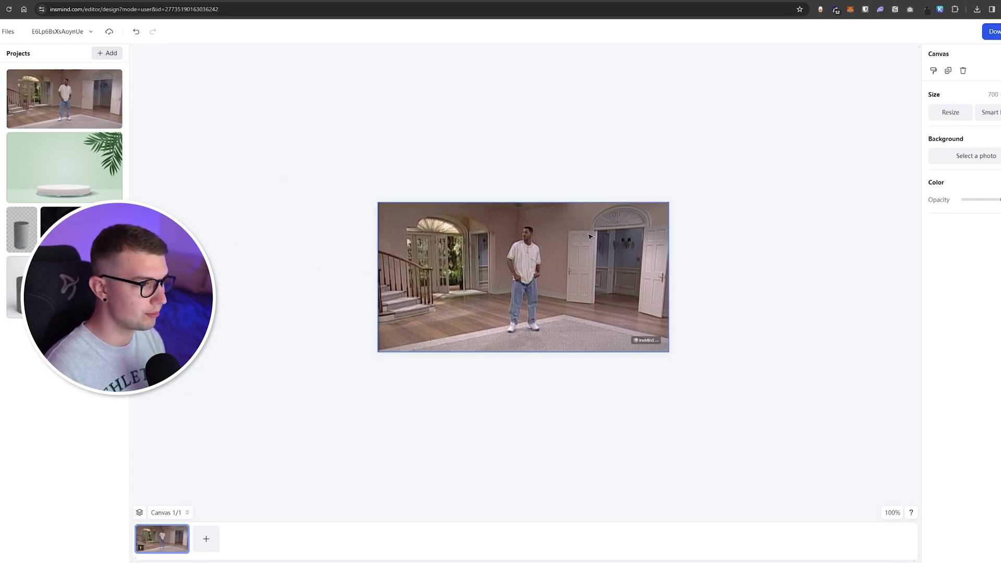
Open the hallway room photo in Magic eraser from its right-click insMind menu
click(263, 297)
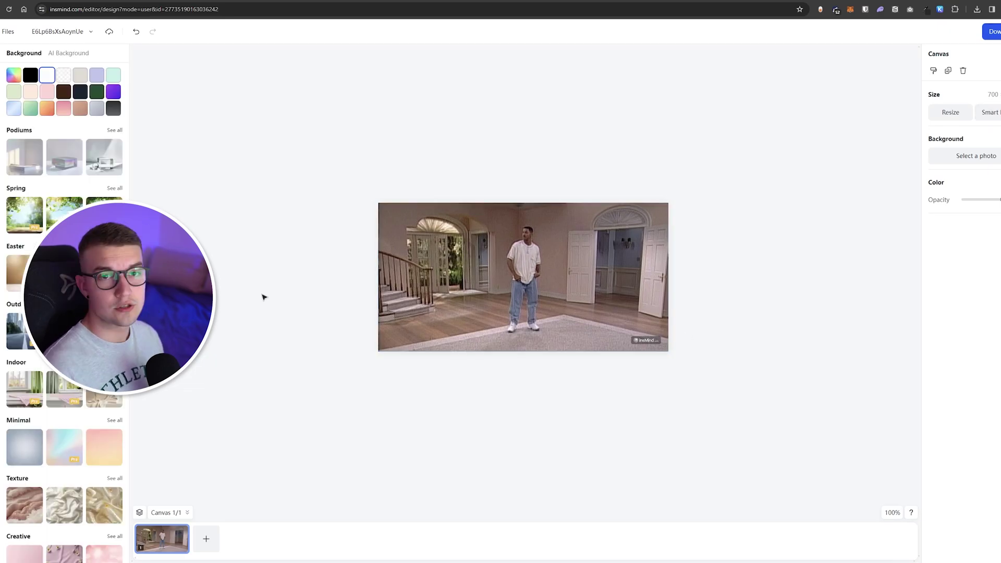
click(509, 264)
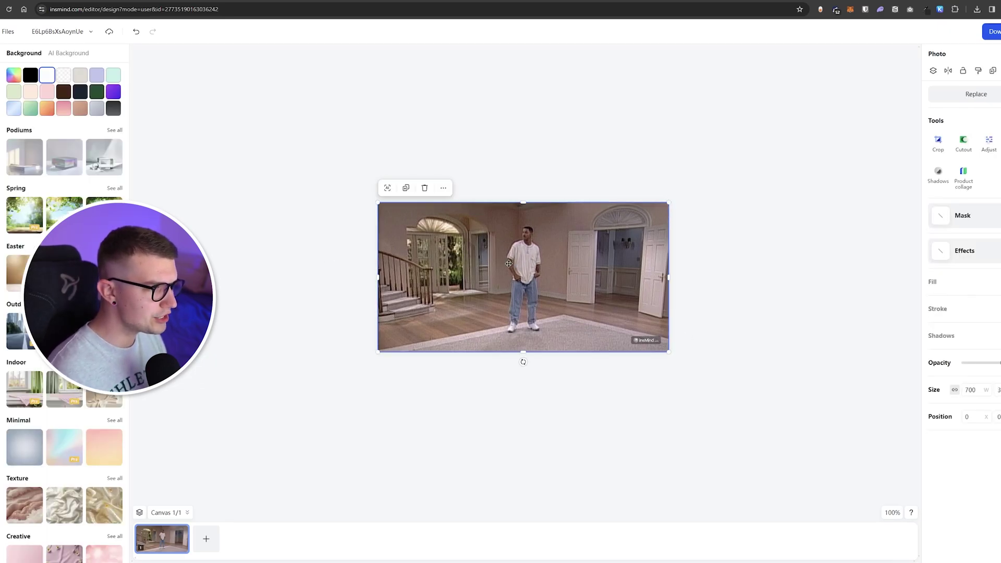
right_click(510, 265)
mouse_move(538, 272)
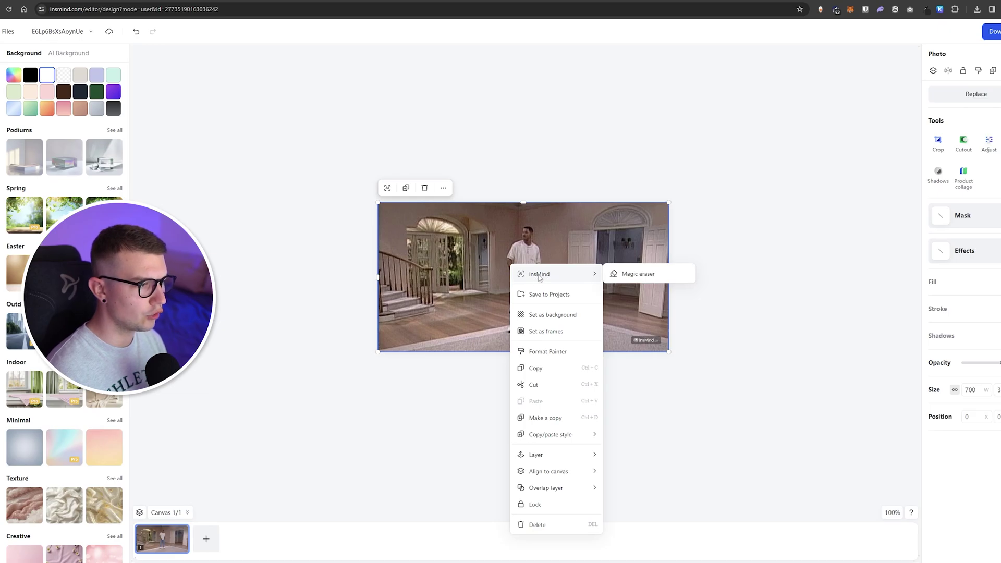
click(642, 275)
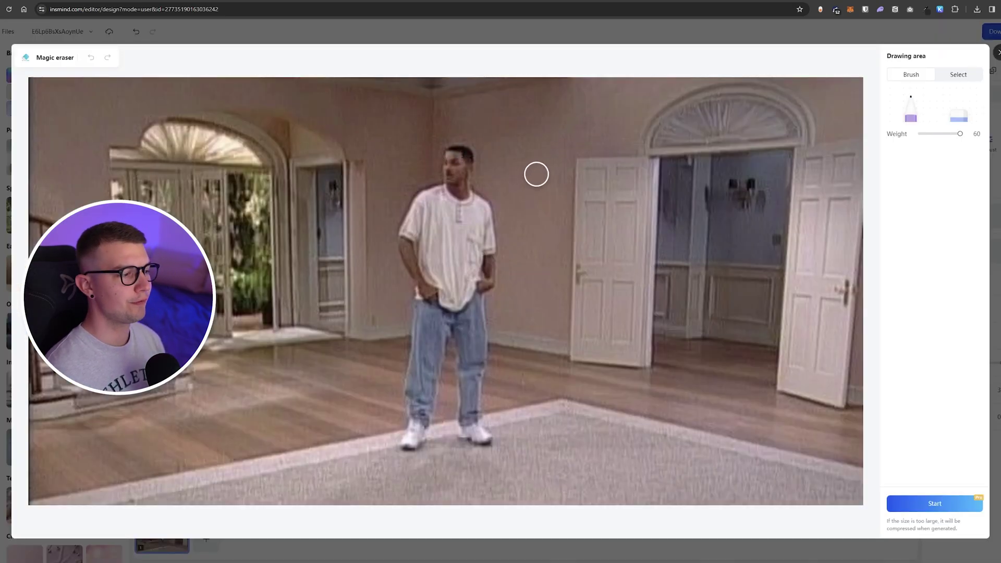
Brush over the man and erase him, then mark a rug patch for cleanup
mouse_move(464, 144)
mouse_down()
mouse_move(435, 163)
mouse_move(466, 176)
mouse_move(399, 212)
mouse_move(398, 260)
mouse_move(417, 322)
mouse_move(405, 452)
mouse_move(423, 435)
mouse_move(436, 446)
mouse_move(490, 445)
mouse_move(434, 414)
mouse_move(445, 312)
mouse_move(439, 397)
mouse_move(435, 332)
mouse_move(425, 410)
mouse_move(449, 434)
mouse_move(484, 419)
mouse_move(487, 200)
mouse_move(479, 272)
mouse_move(418, 287)
mouse_up()
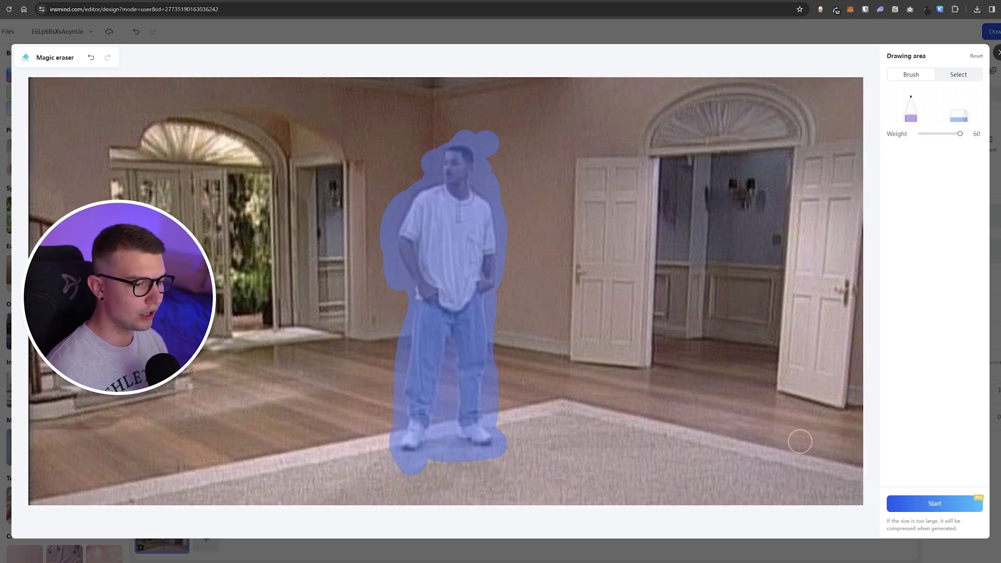
click(932, 503)
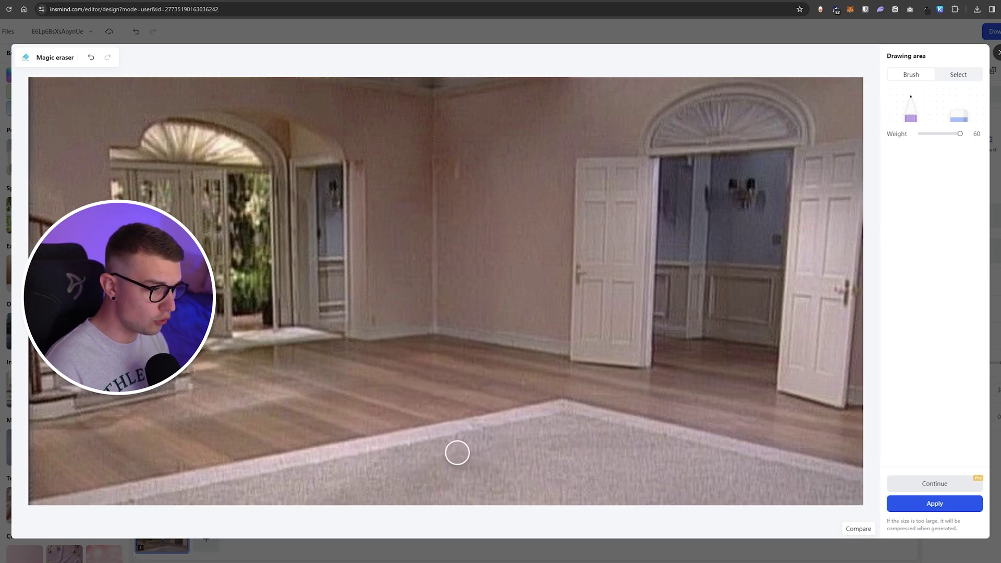
mouse_move(451, 453)
mouse_down()
mouse_move(406, 467)
mouse_move(506, 461)
mouse_up()
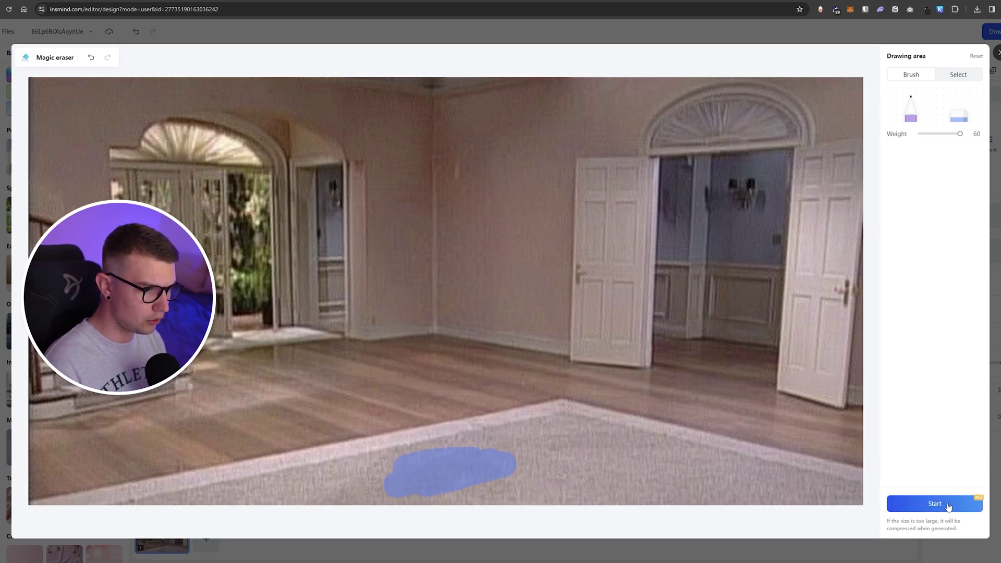